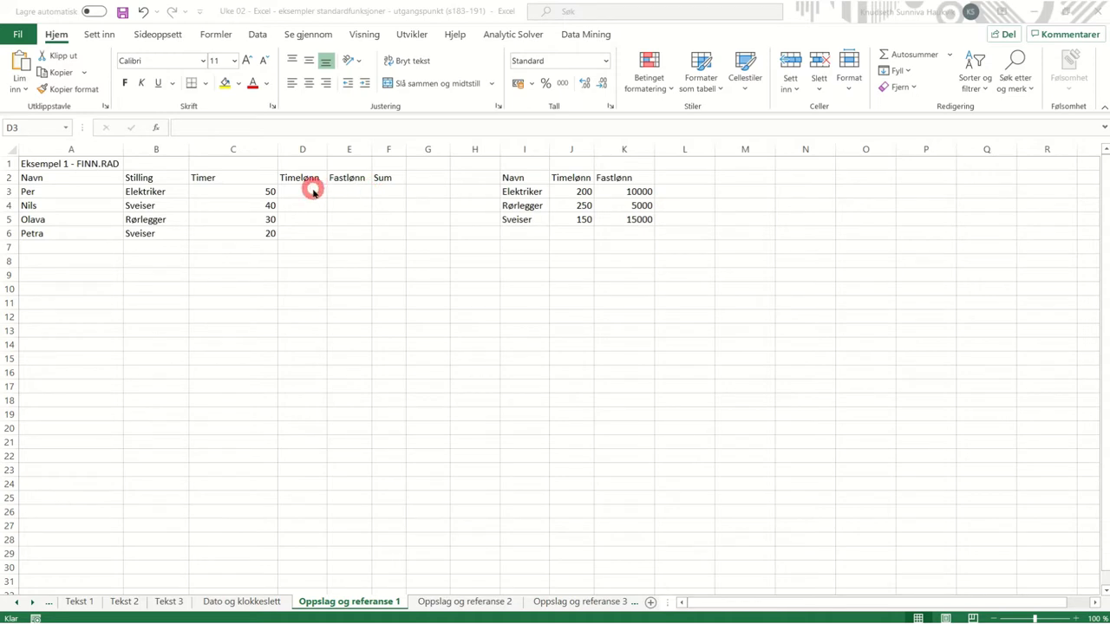
# Build a FINN.RAD formula in D3 that looks up B3 in the table I3:K5 with column index 2
pyautogui.click(313, 193)
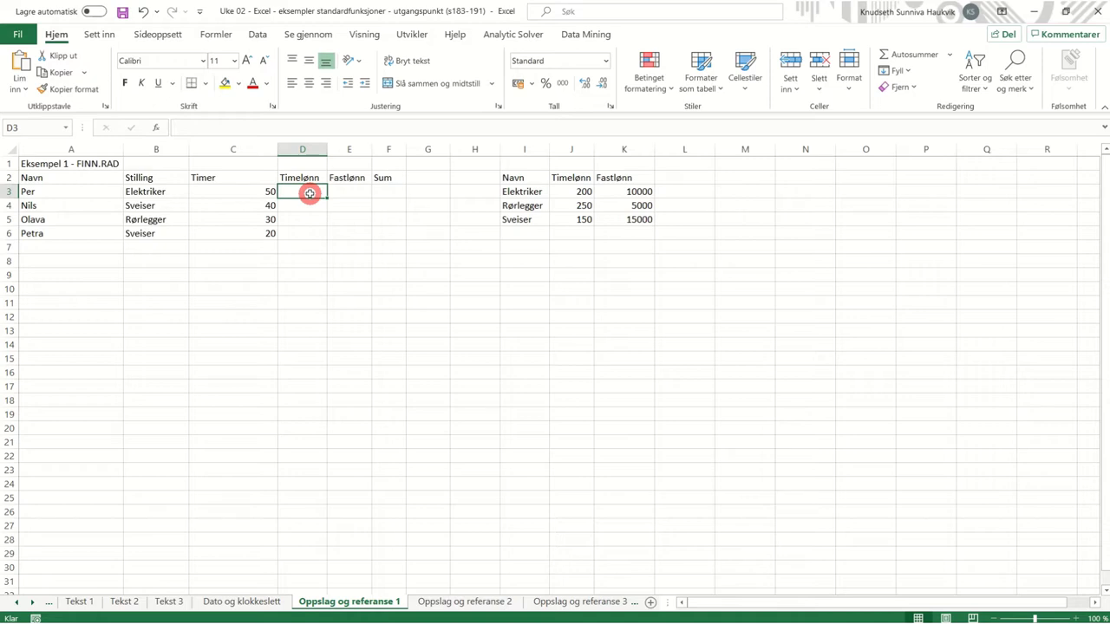
pyautogui.write('=Fi')
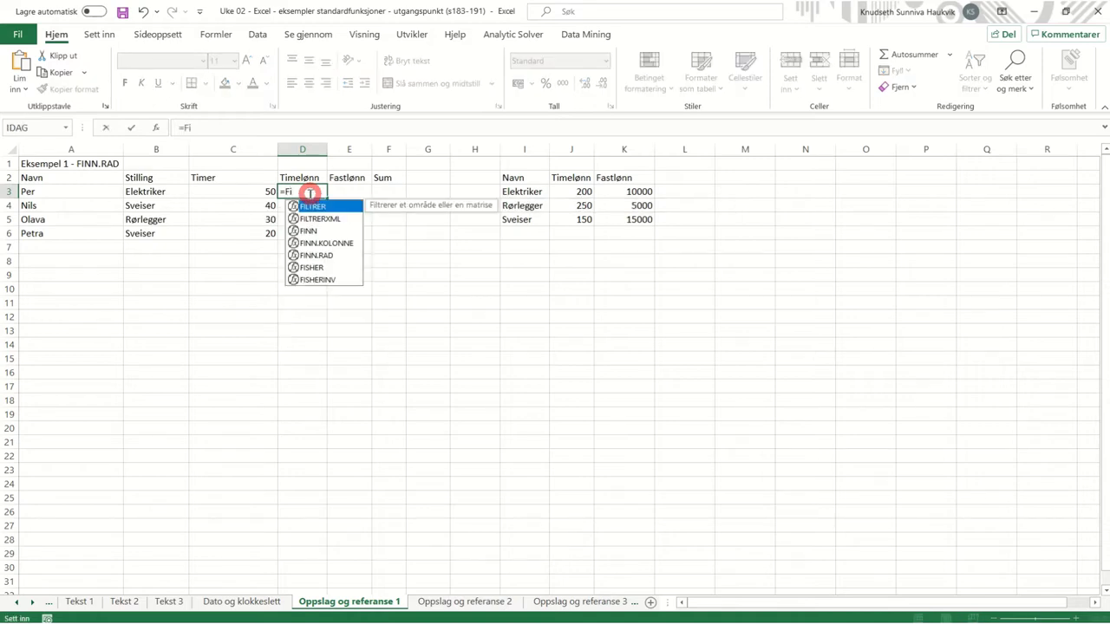
pyautogui.click(314, 255)
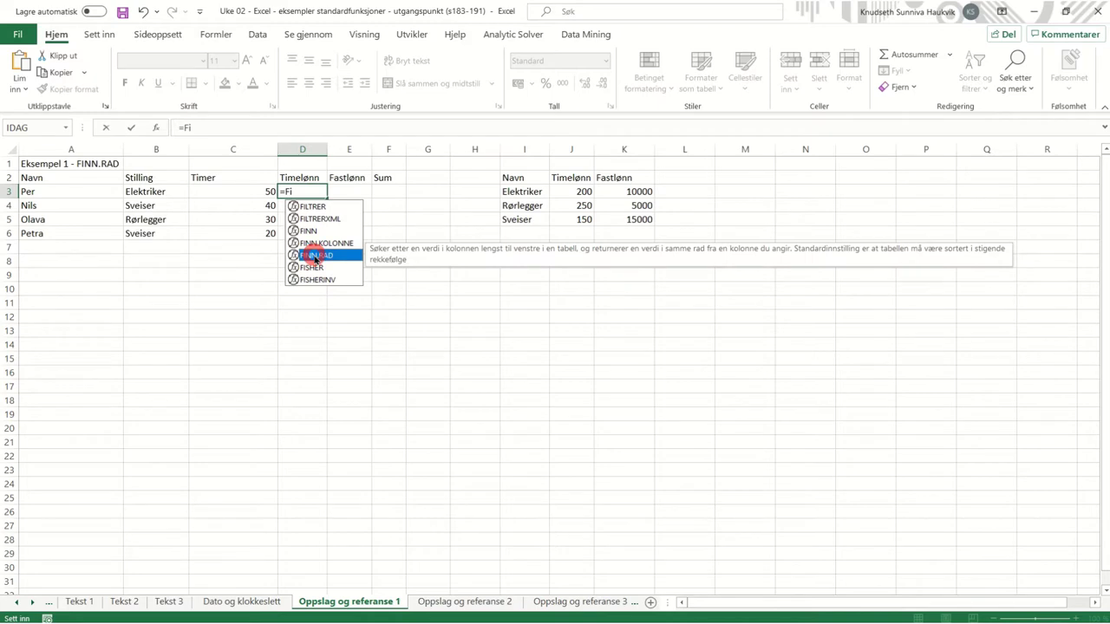
pyautogui.doubleClick(314, 256)
pyautogui.click(346, 207)
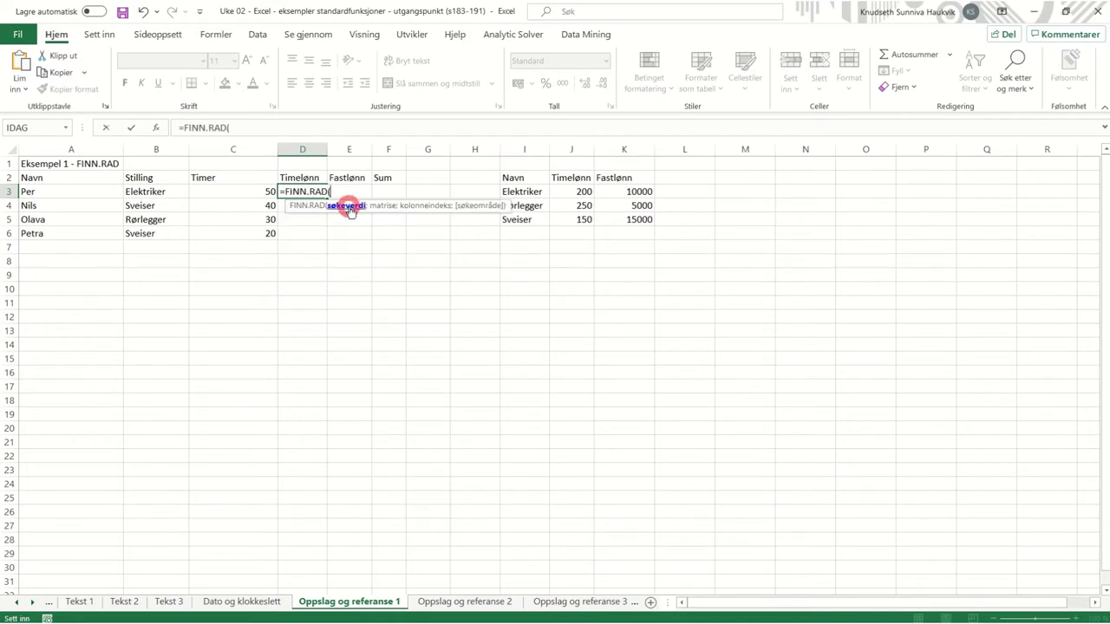
pyautogui.click(421, 211)
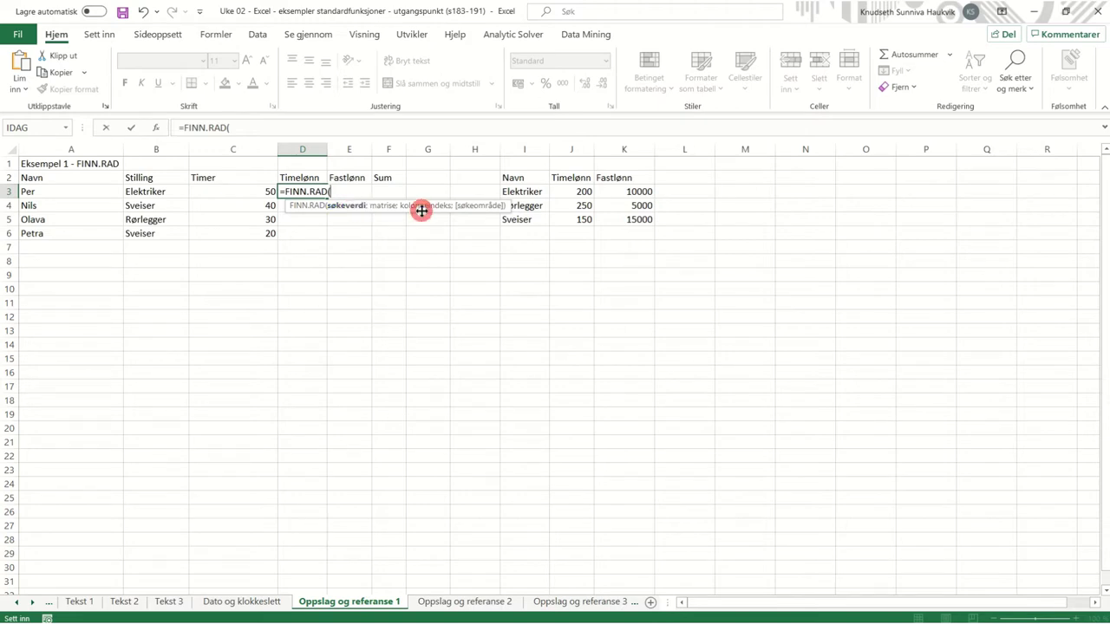
pyautogui.click(143, 190)
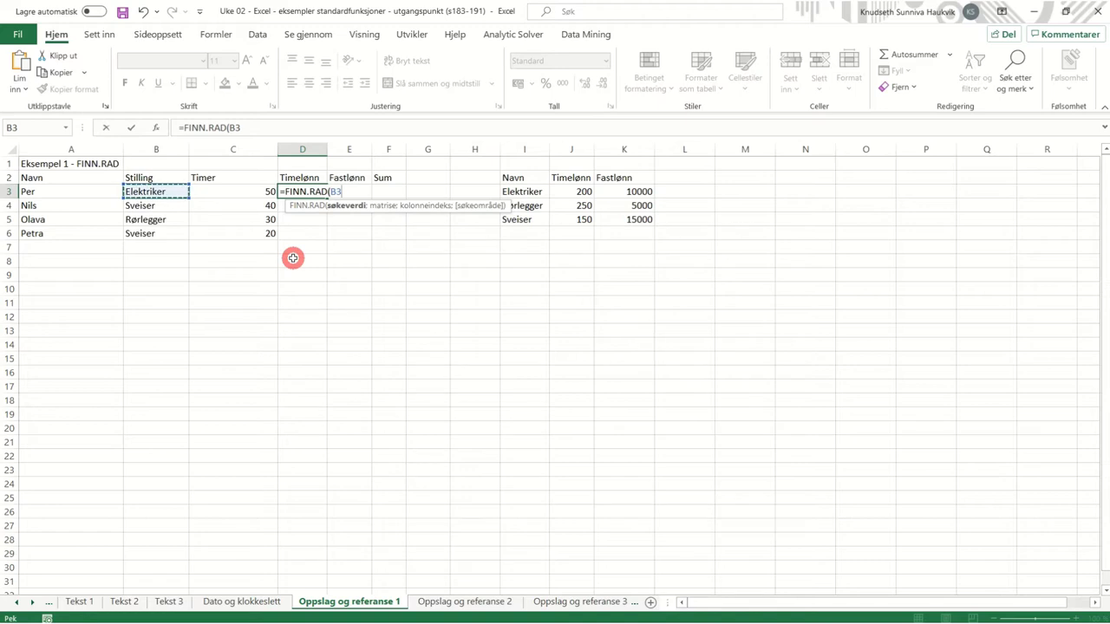
pyautogui.write(';')
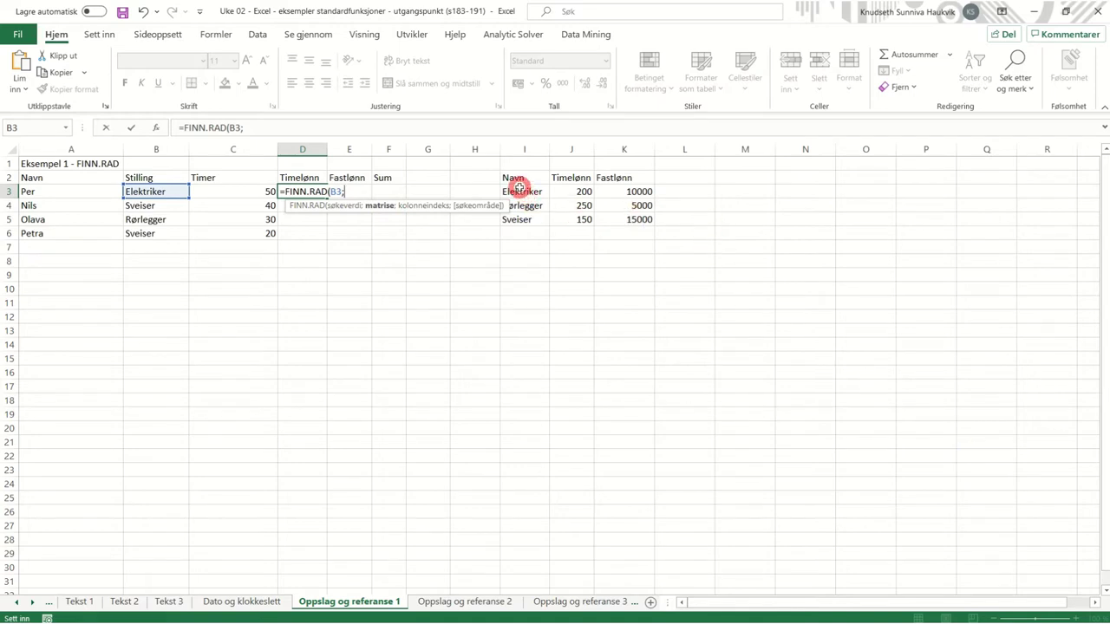
pyautogui.moveTo(520, 189); pyautogui.dragTo(619, 220)
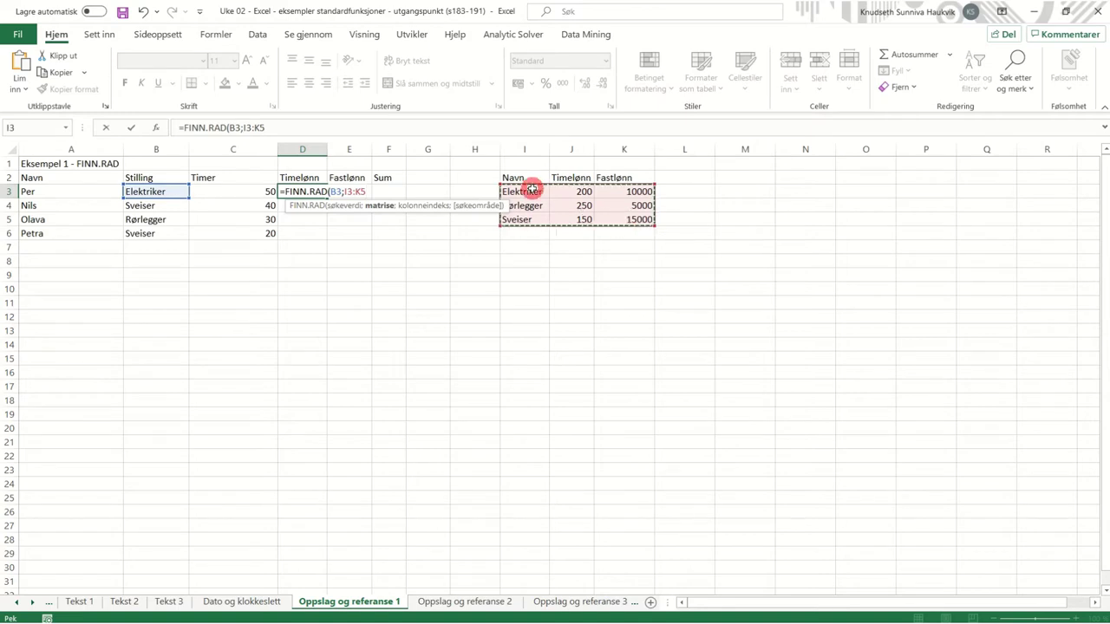
pyautogui.write(';')
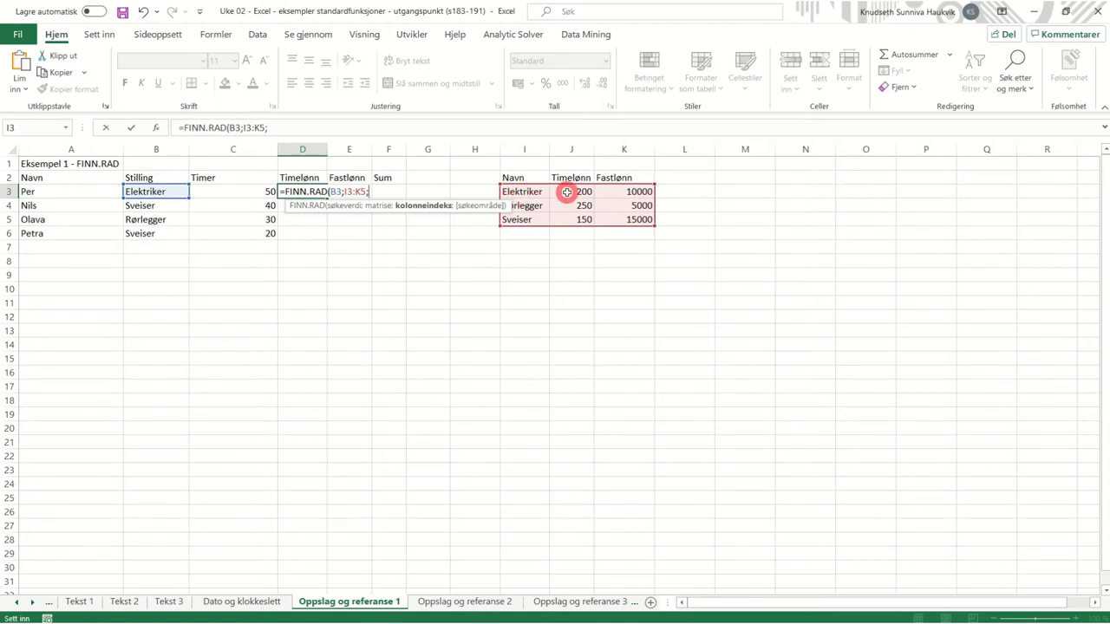
pyautogui.write('2')
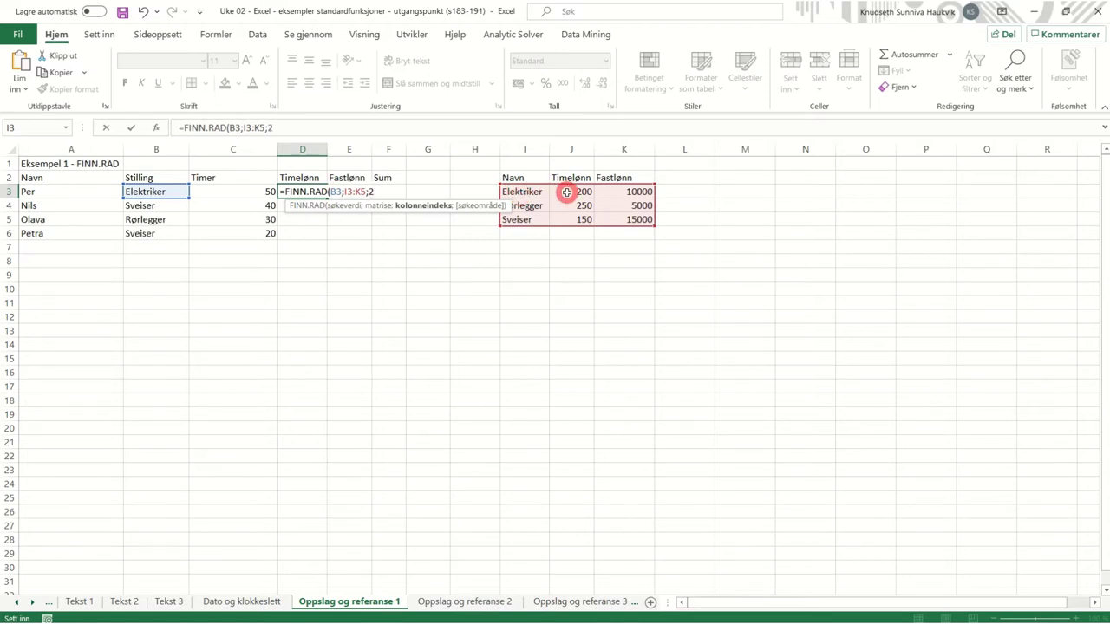
# Make the formula's table range absolute as $I$3:$K$5, complete the formula and fill it down from D3 to D6
pyautogui.click(350, 191)
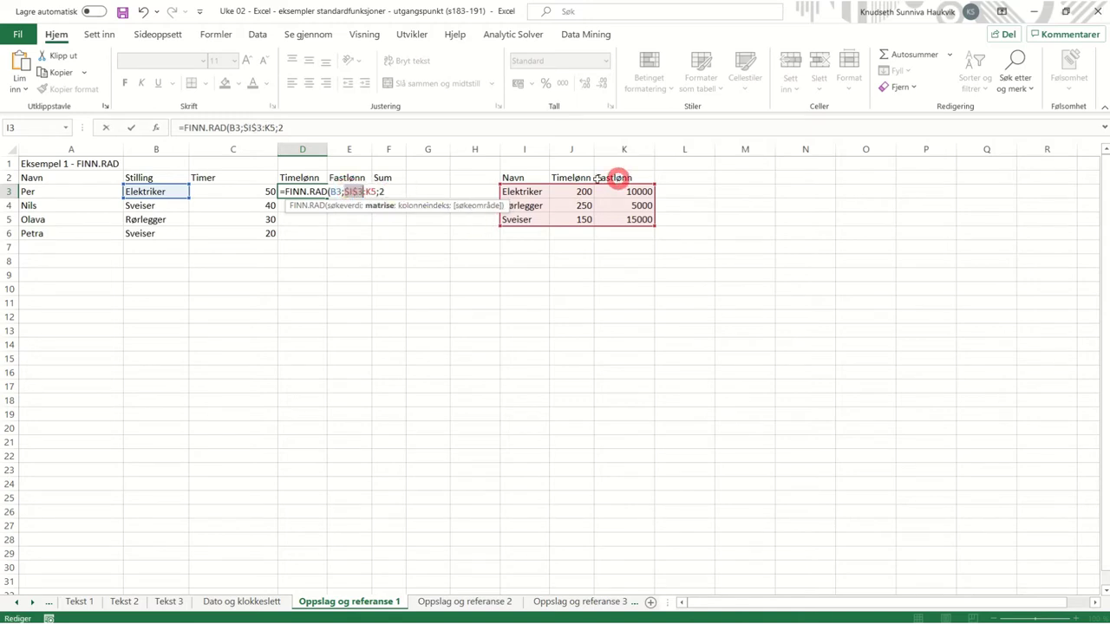
pyautogui.press('F4')
pyautogui.press('F4')
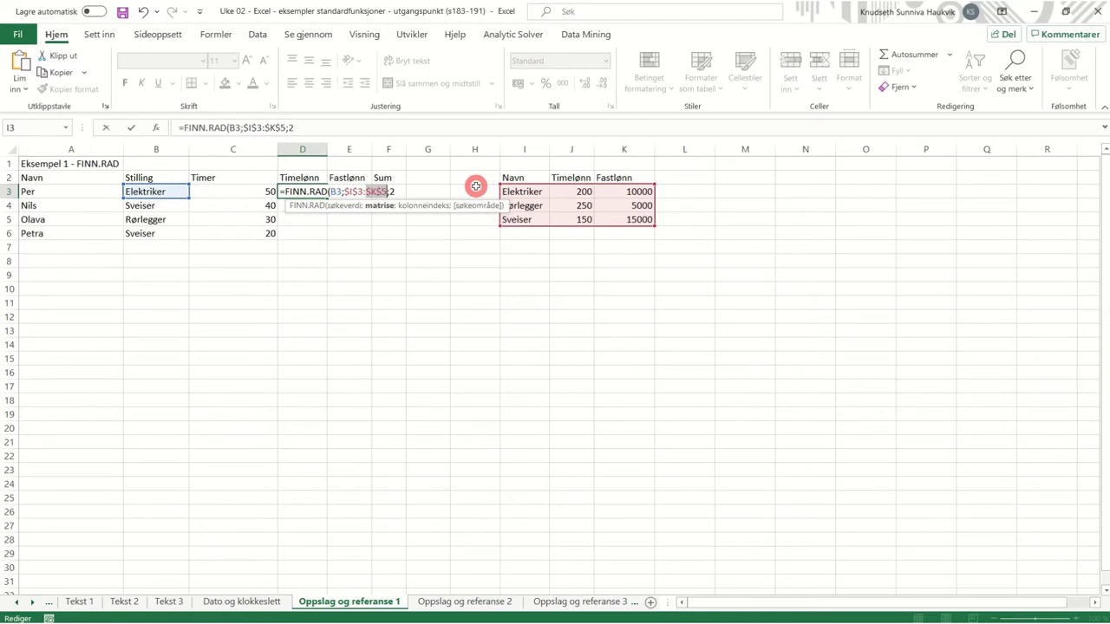
pyautogui.press('End')
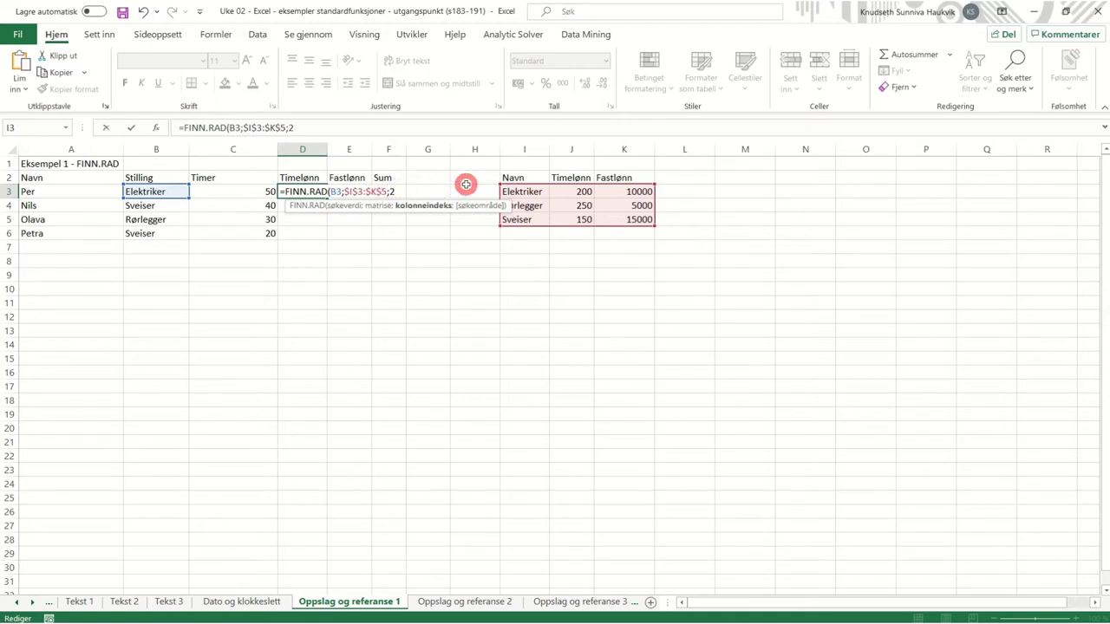
pyautogui.write(')')
pyautogui.press('Return')
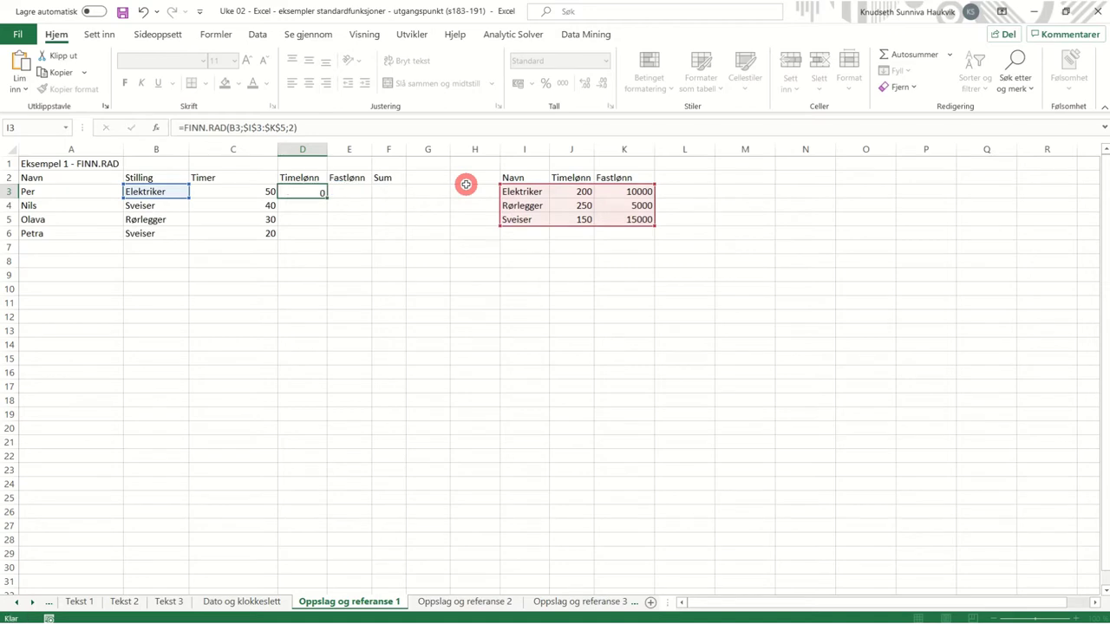
pyautogui.click(318, 192)
pyautogui.moveTo(328, 198); pyautogui.dragTo(322, 235)
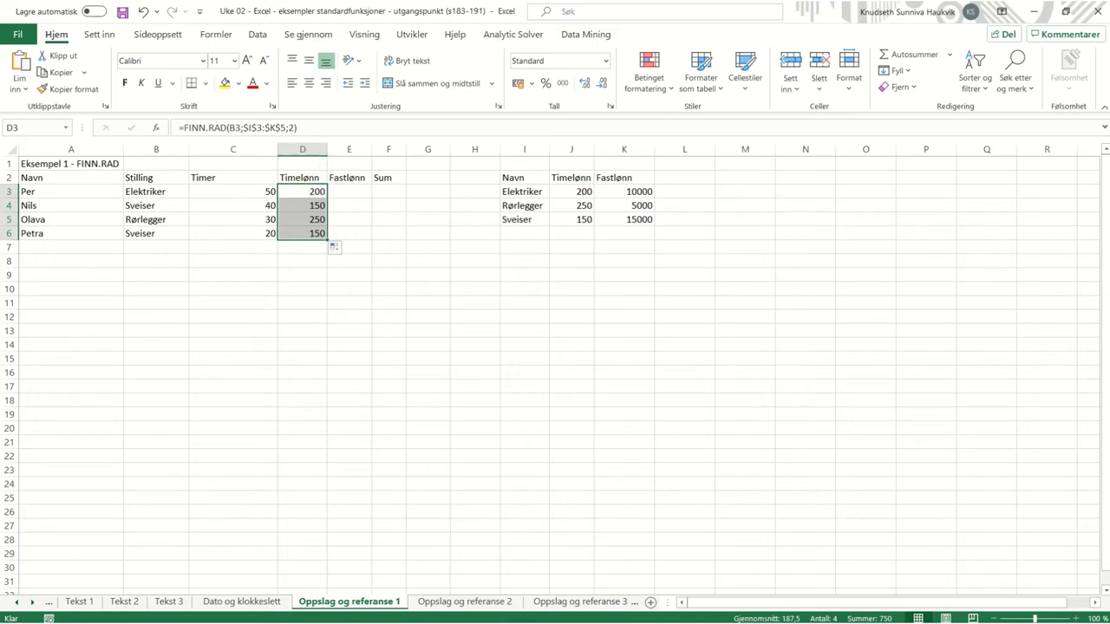
# Start a FINN.RAD formula in E3 that looks up B3 in the absolute table range $I$3:$K$5
pyautogui.click(342, 192)
pyautogui.doubleClick(350, 191)
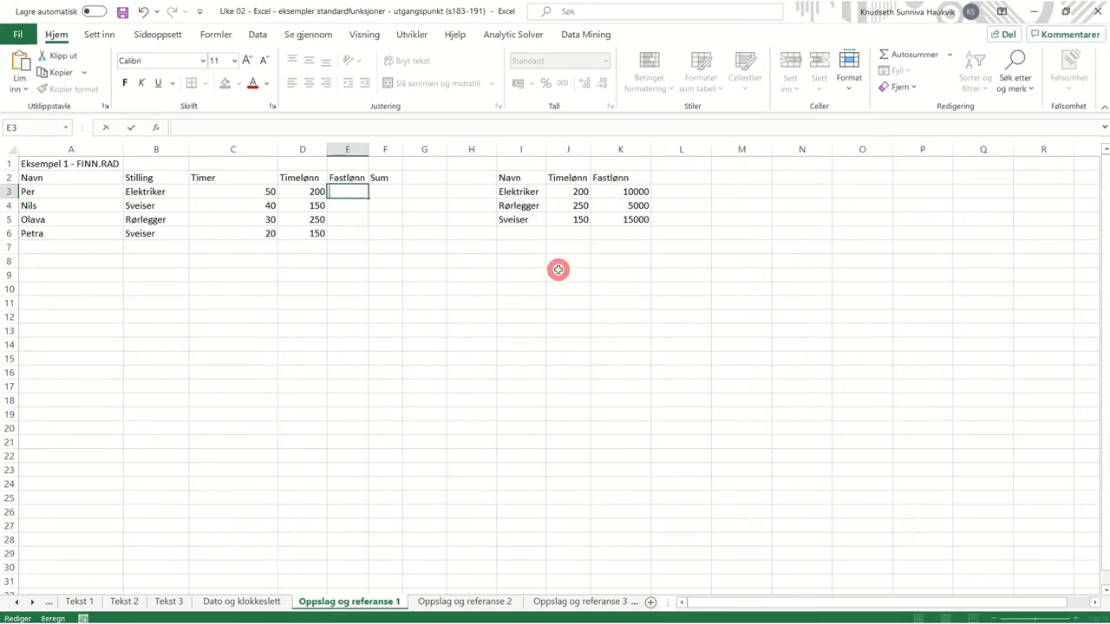
pyautogui.write('=finn')
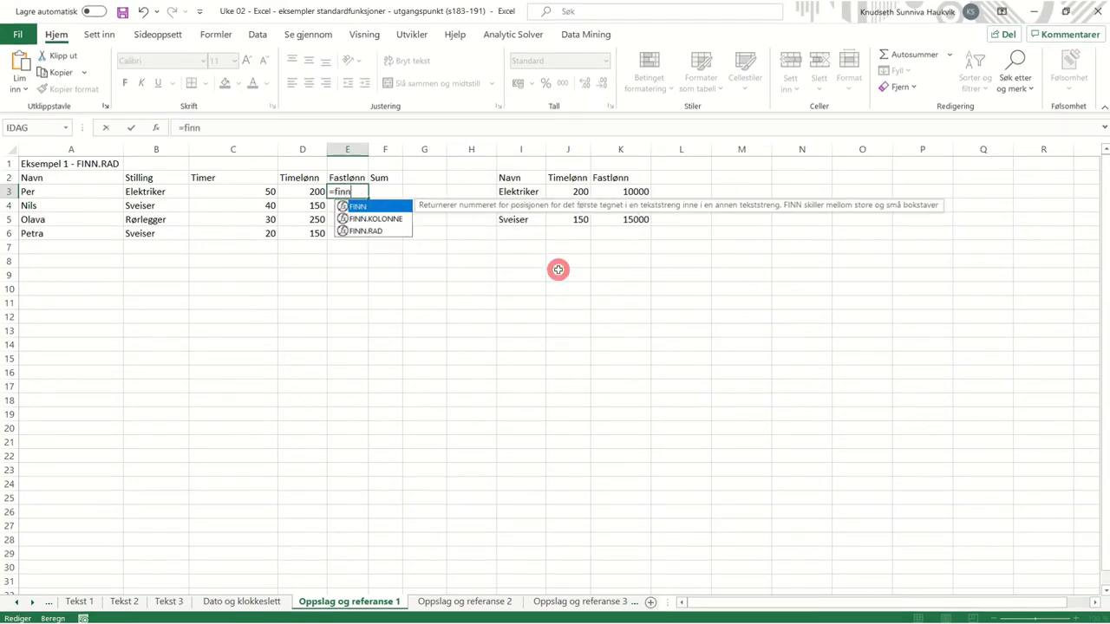
pyautogui.doubleClick(381, 230)
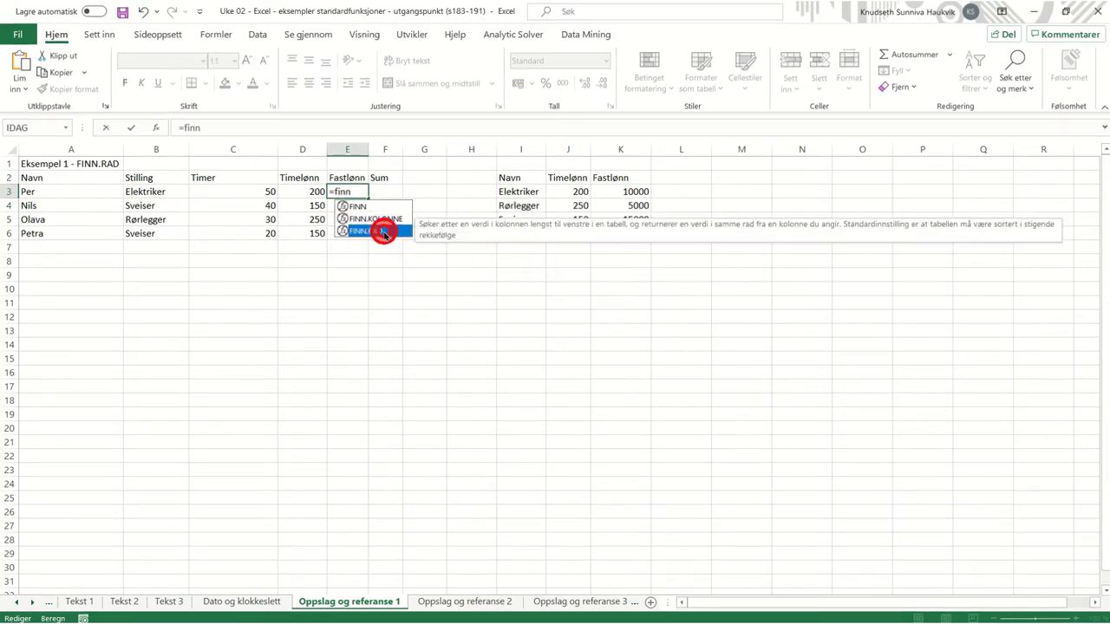
pyautogui.click(149, 193)
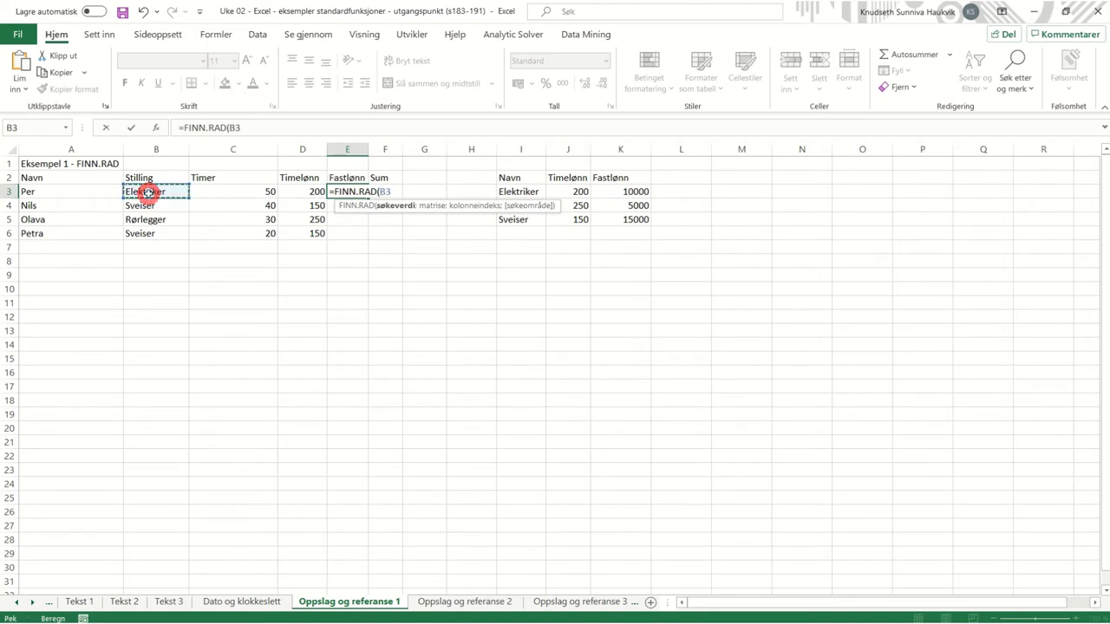
pyautogui.write(';')
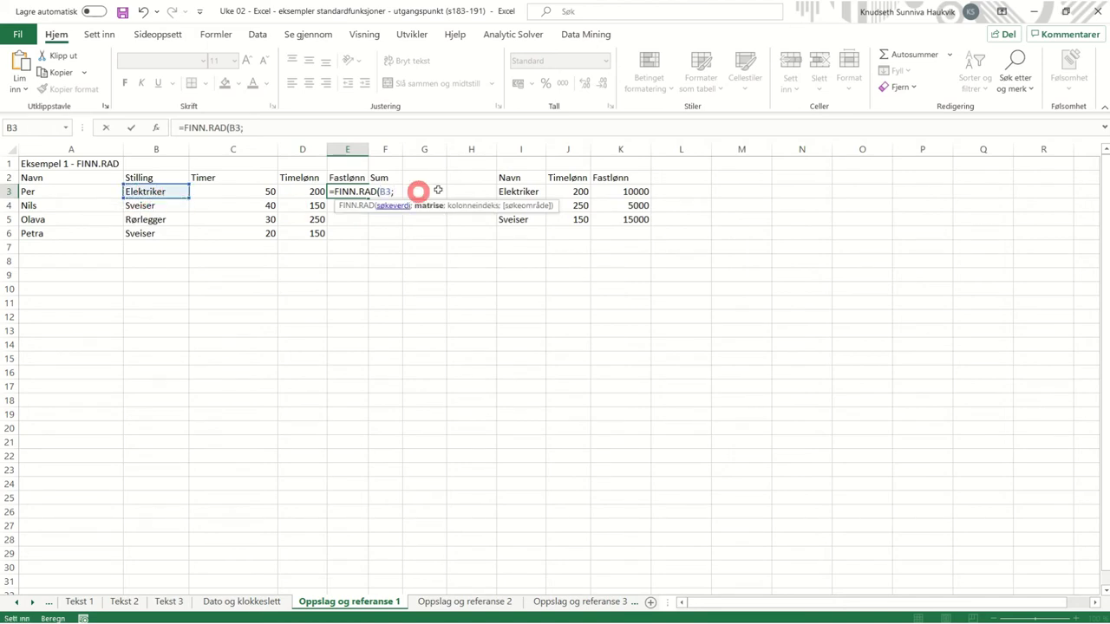
pyautogui.moveTo(511, 190); pyautogui.dragTo(633, 218)
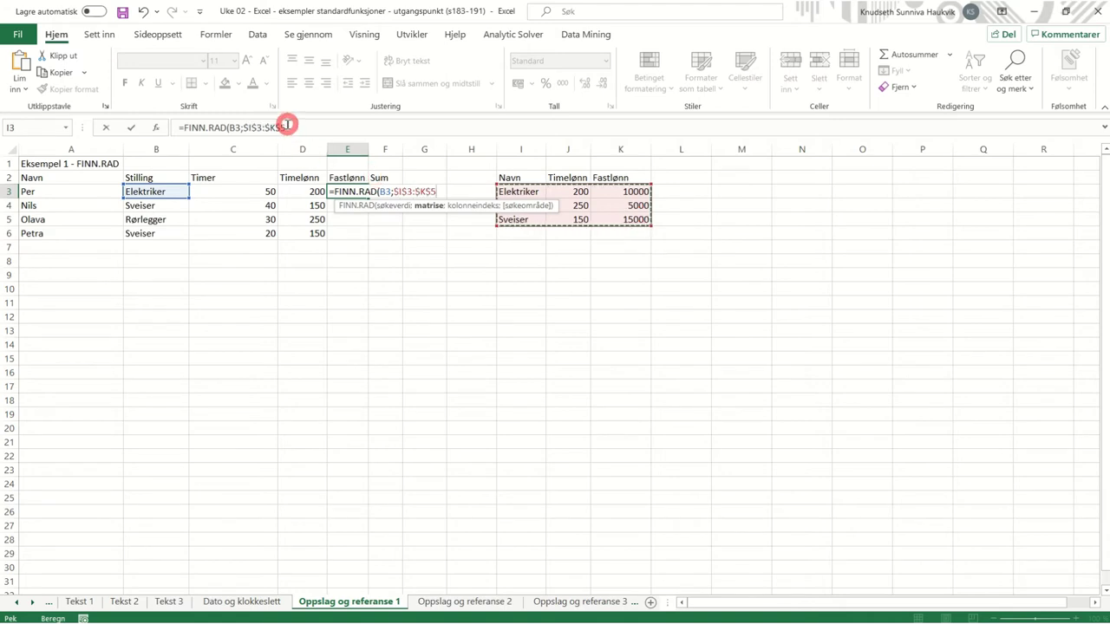
pyautogui.press('F4')
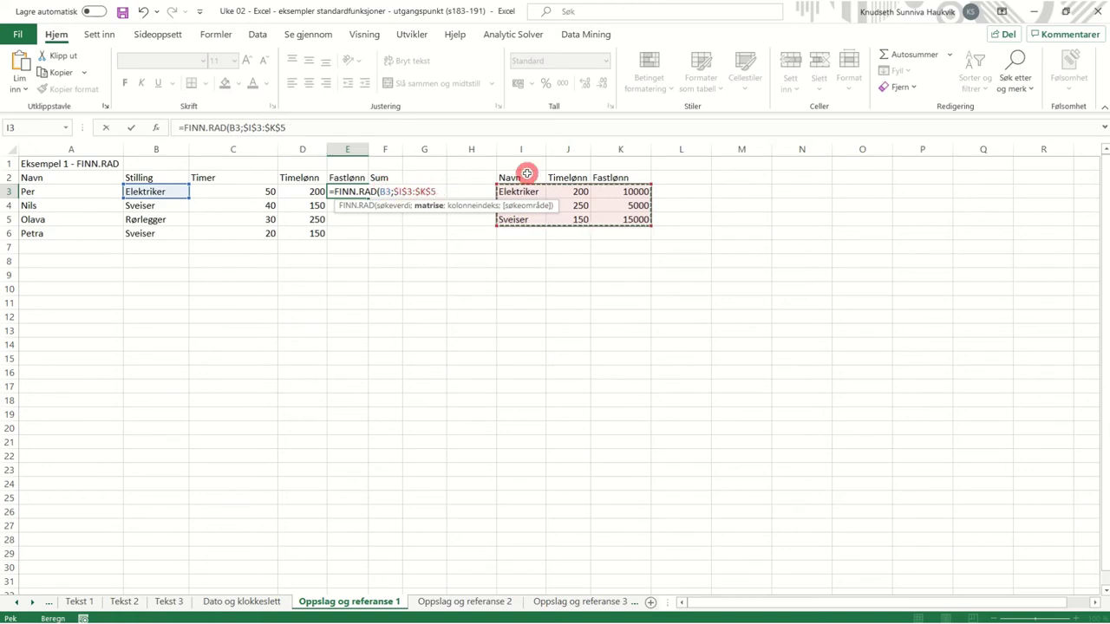
# Complete the Fastlønn lookup with column index 3 and fill the formula down from E3 to E6
pyautogui.write(';')
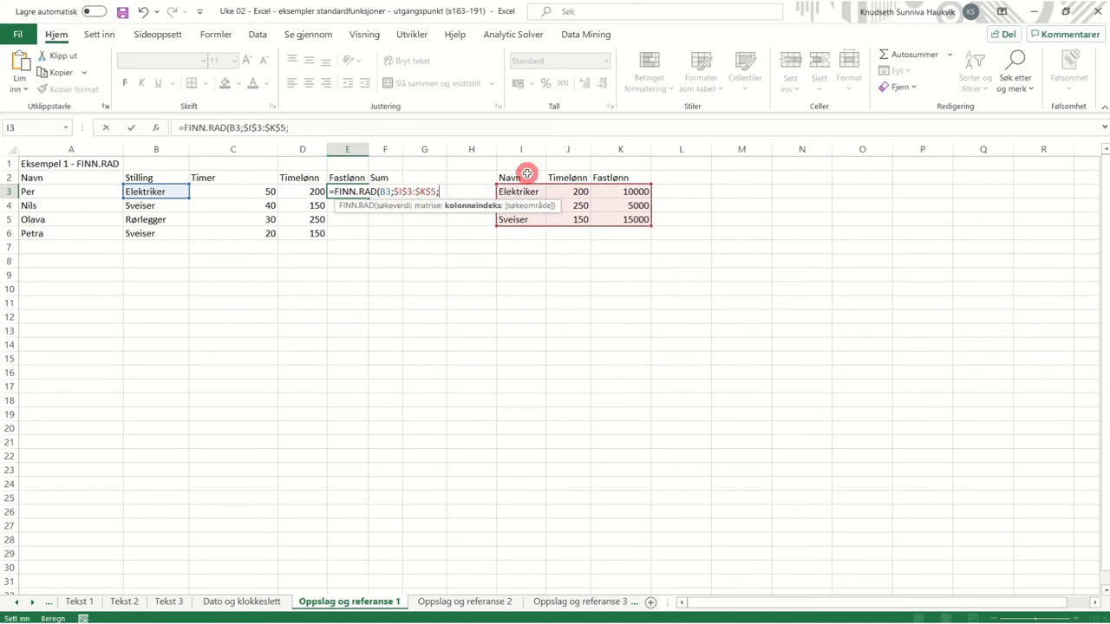
pyautogui.write('3')
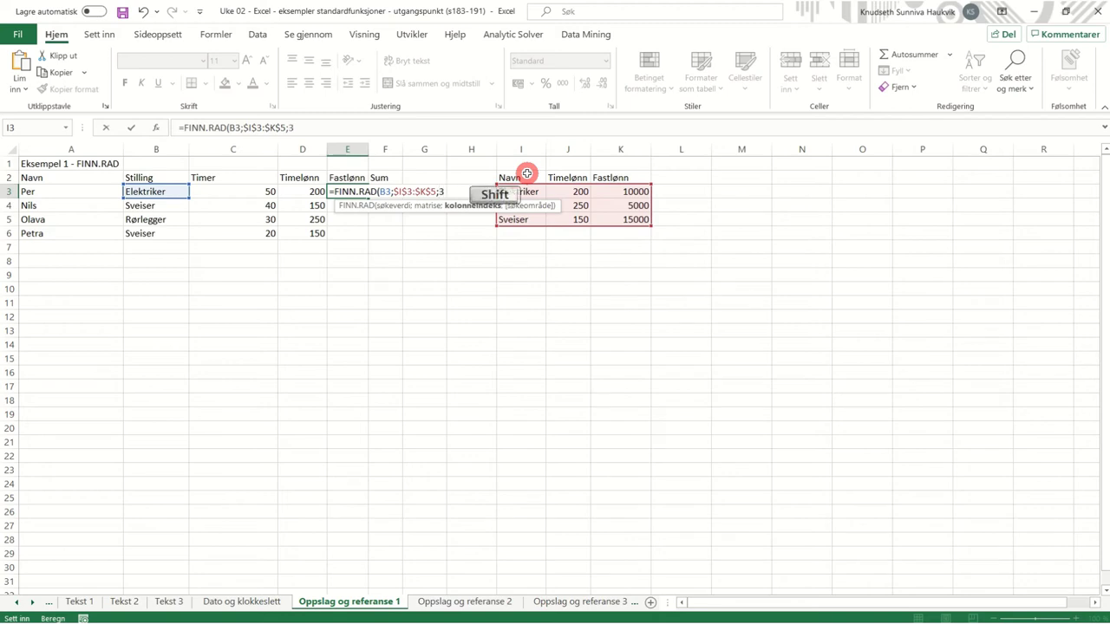
pyautogui.write(')')
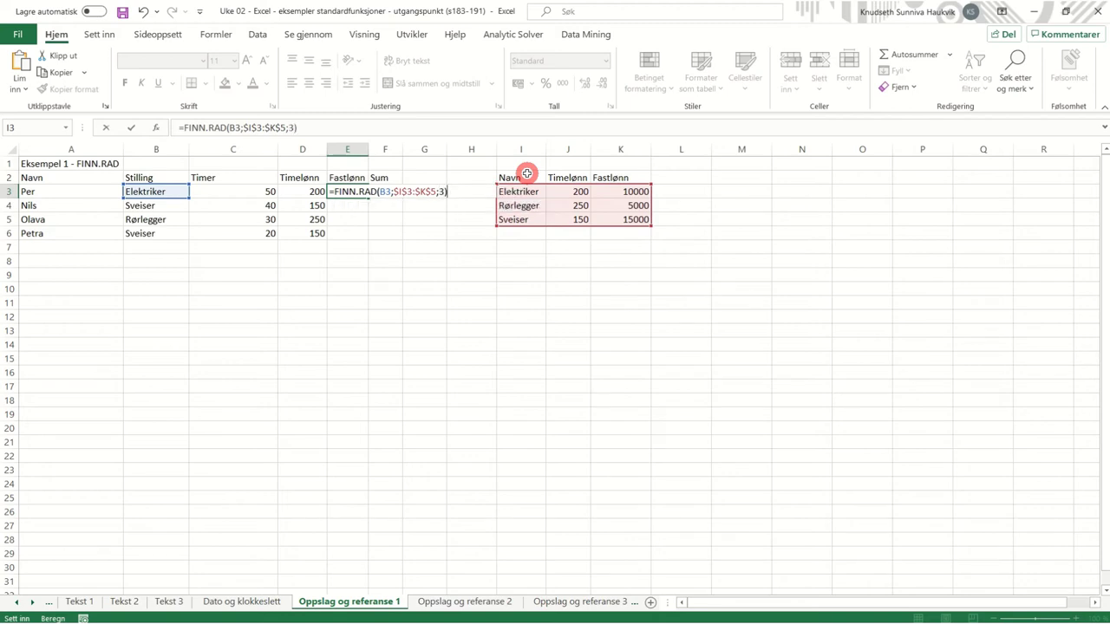
pyautogui.press('Return')
pyautogui.click(363, 191)
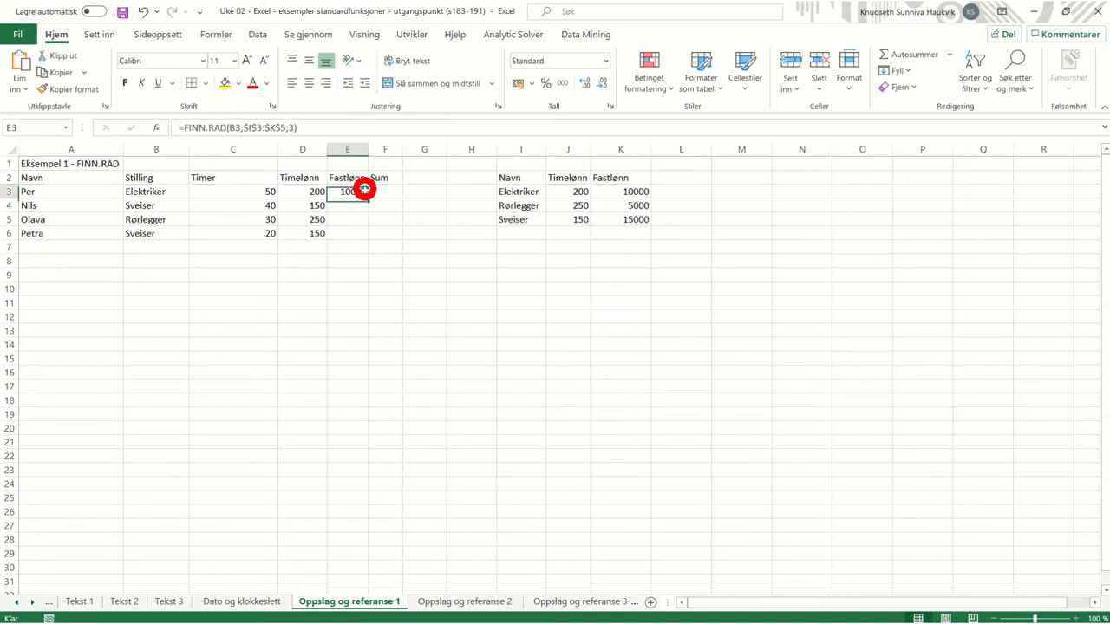
pyautogui.moveTo(369, 195); pyautogui.dragTo(367, 239)
# Calculate the sum in F3 with =(C3*D3)+E3 and fill the formula down to F6
pyautogui.click(382, 190)
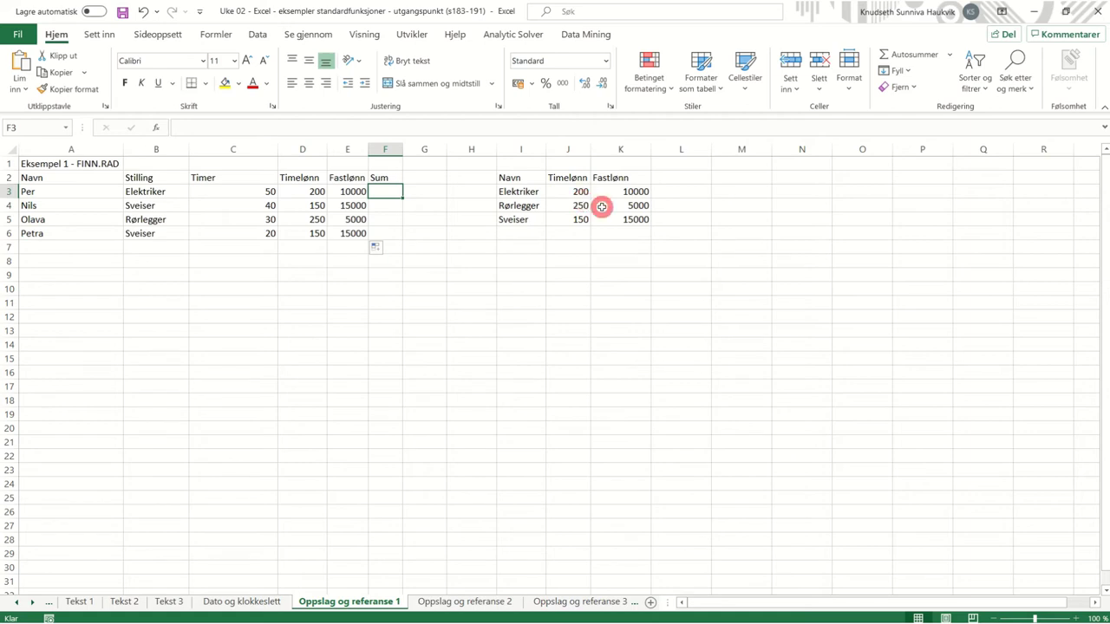
pyautogui.write('=')
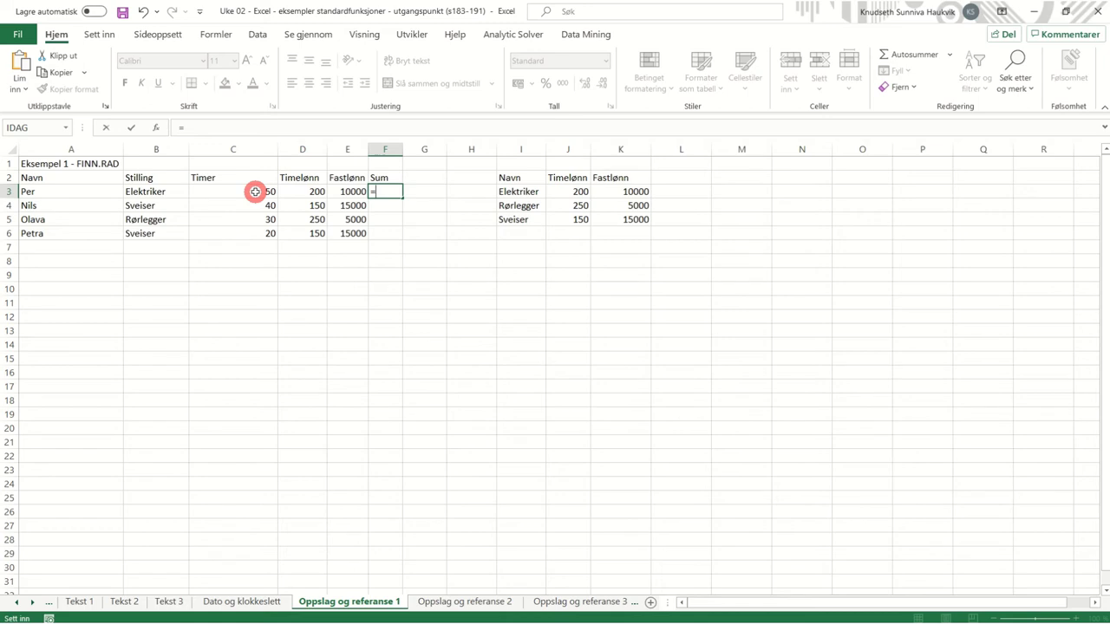
pyautogui.write('(')
pyautogui.click(255, 196)
pyautogui.write('*')
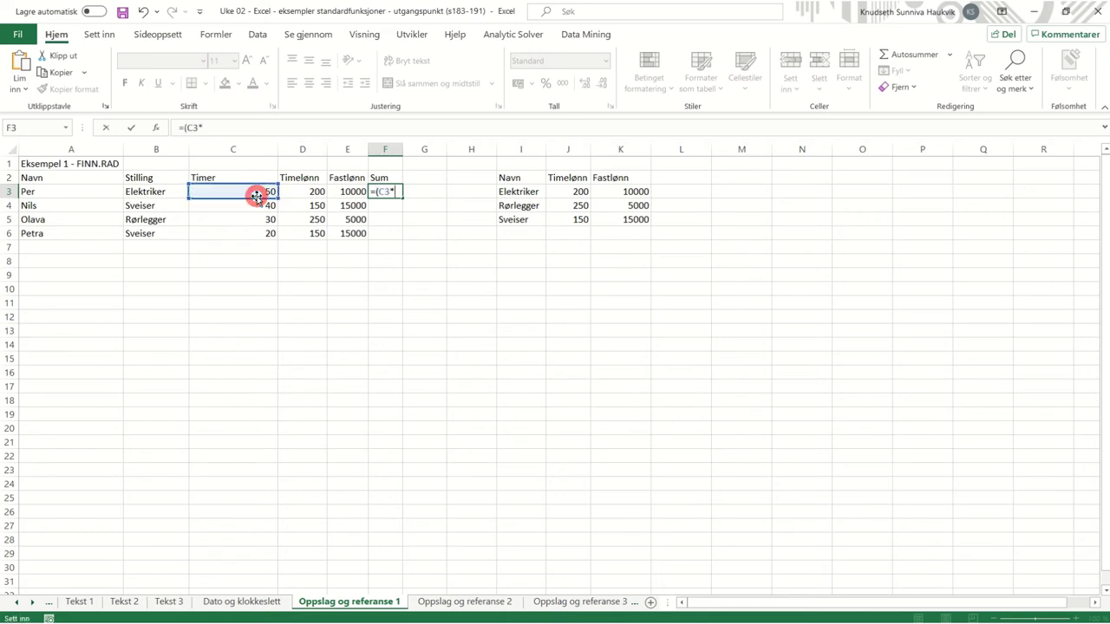
pyautogui.click(302, 191)
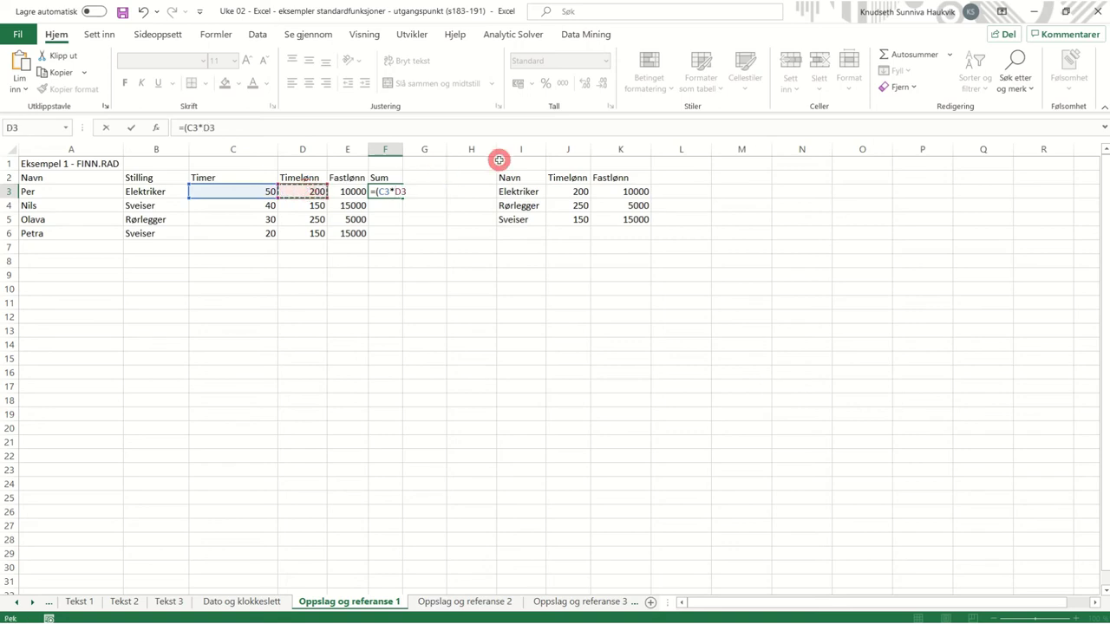
pyautogui.write(')+')
pyautogui.click(351, 192)
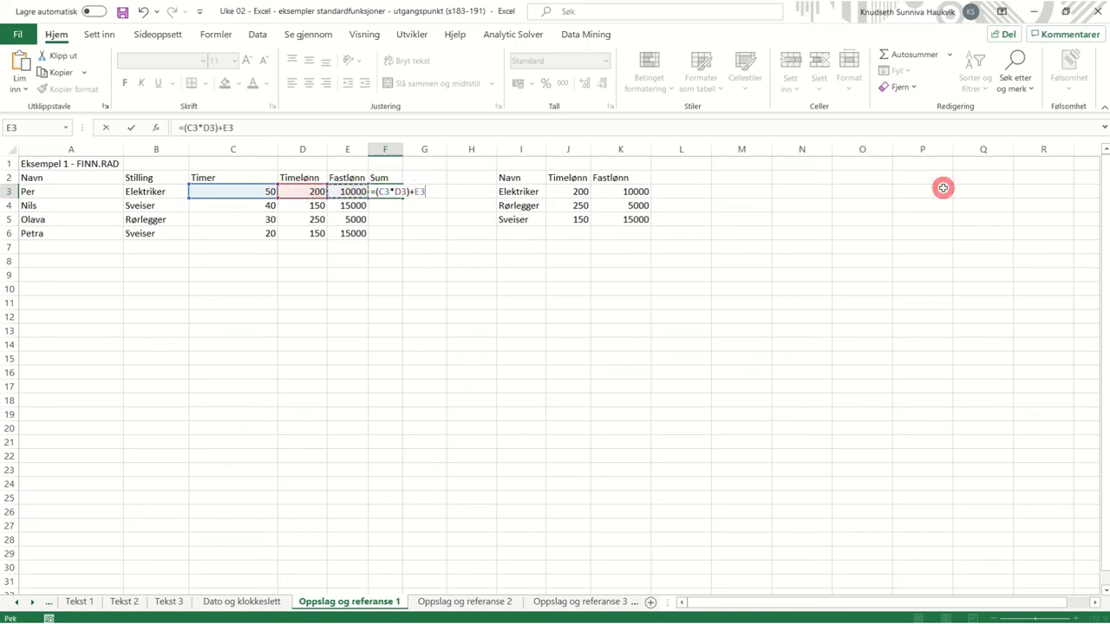
pyautogui.press('Return')
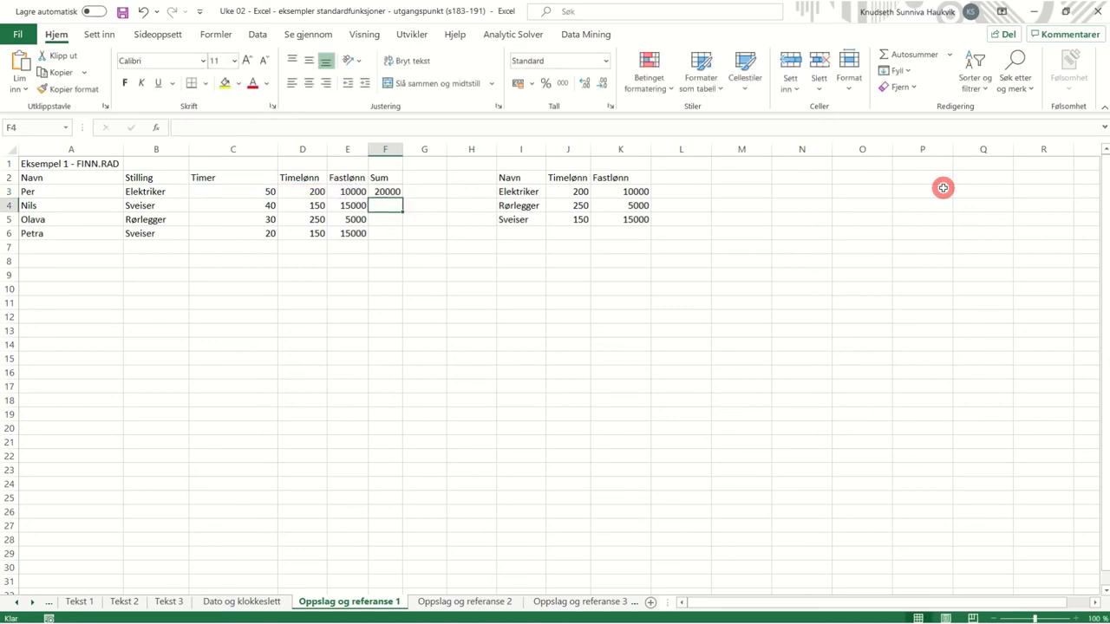
pyautogui.click(392, 193)
pyautogui.moveTo(402, 199); pyautogui.dragTo(396, 236)
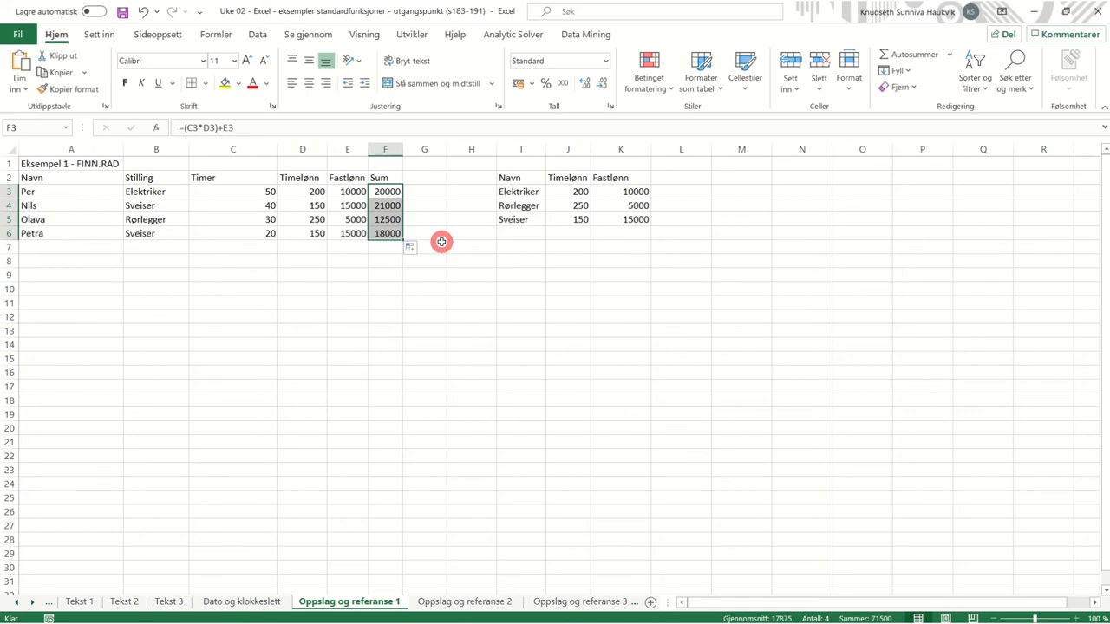